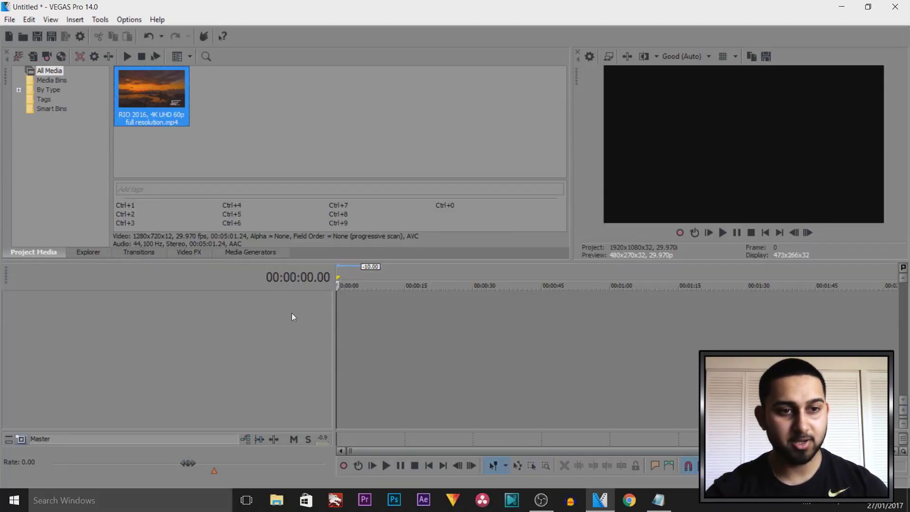
Place the Rio clip at the start of the timeline, with the playhead back at the beginning
left_click_drag(177, 106, 198, 98)
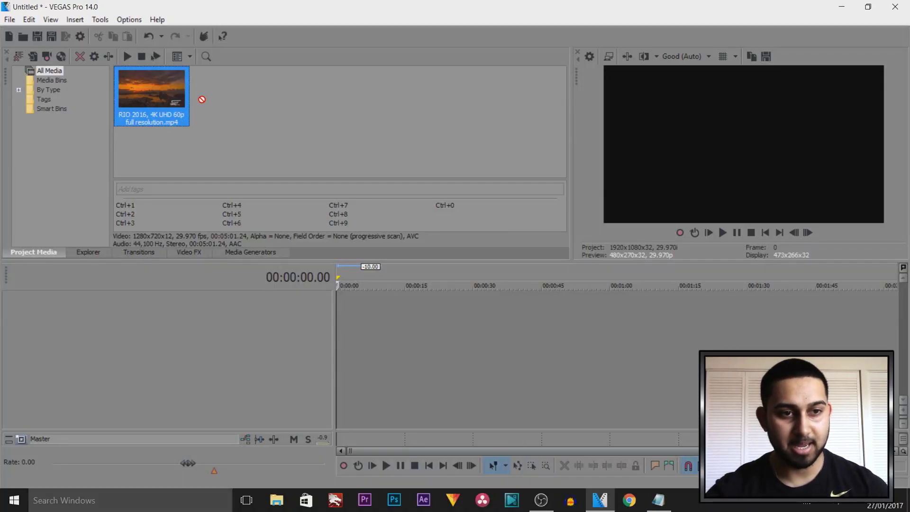
left_click_drag(380, 333, 343, 313)
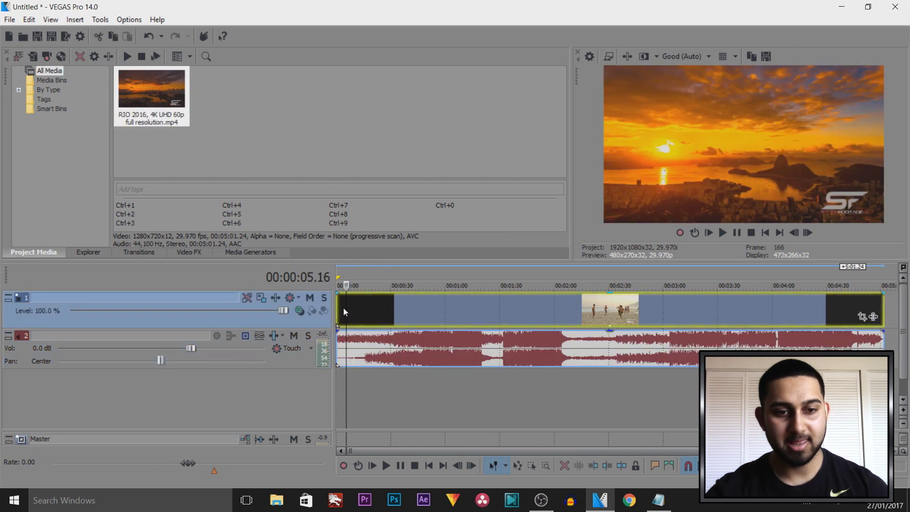
mouse_move(347, 315)
left_mouse_down()
mouse_move(355, 317)
mouse_move(338, 316)
left_mouse_up()
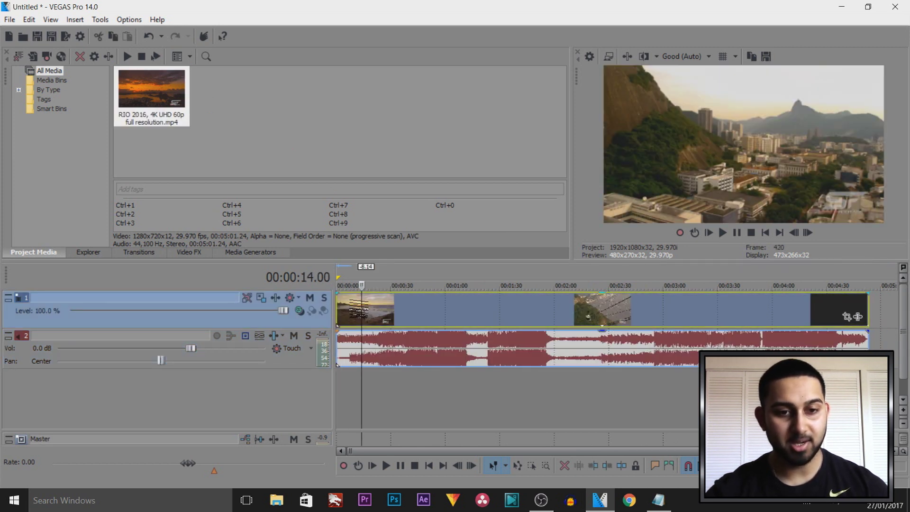
key("Home")
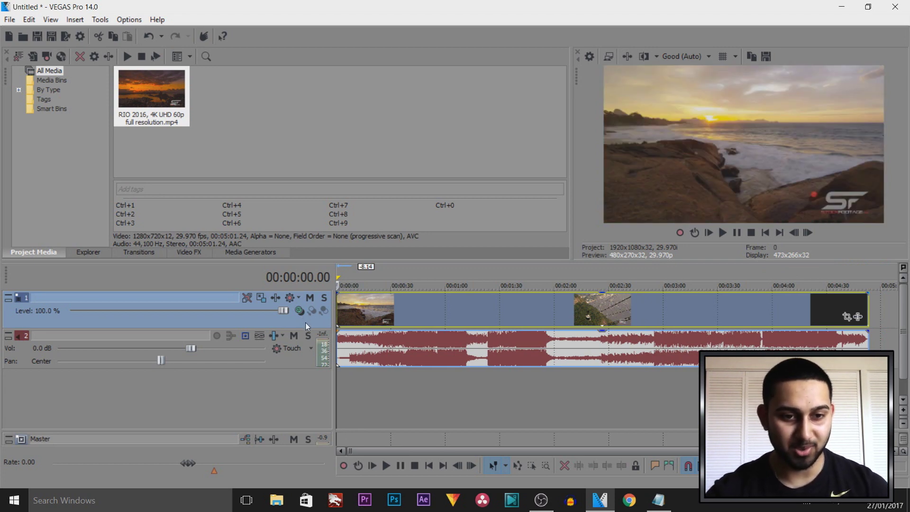
Insert an empty video track above the Rio clip and reset the window layout to default
right_click(307, 322)
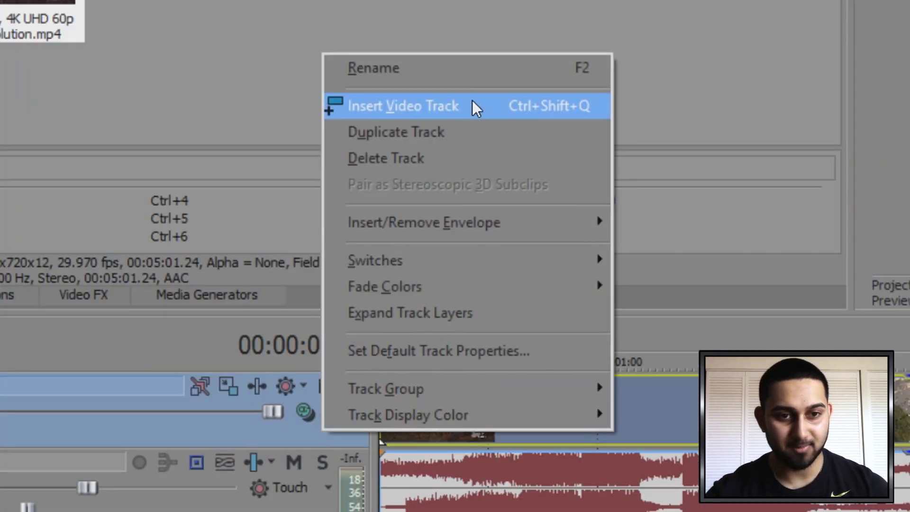
left_click(472, 105)
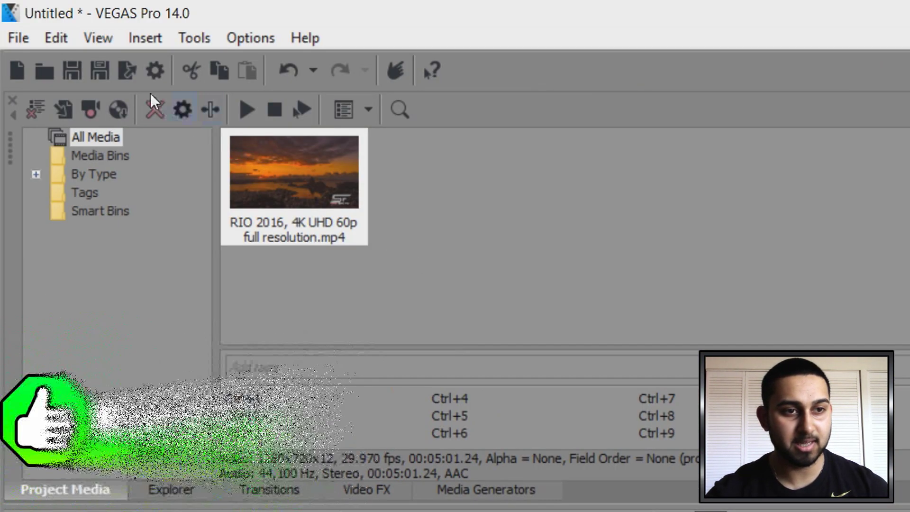
left_click(102, 41)
mouse_move(153, 127)
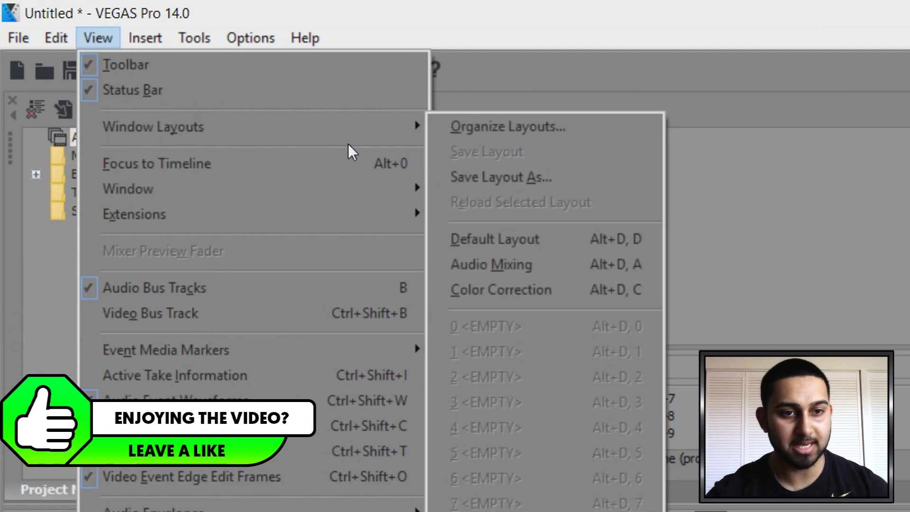
left_click(557, 240)
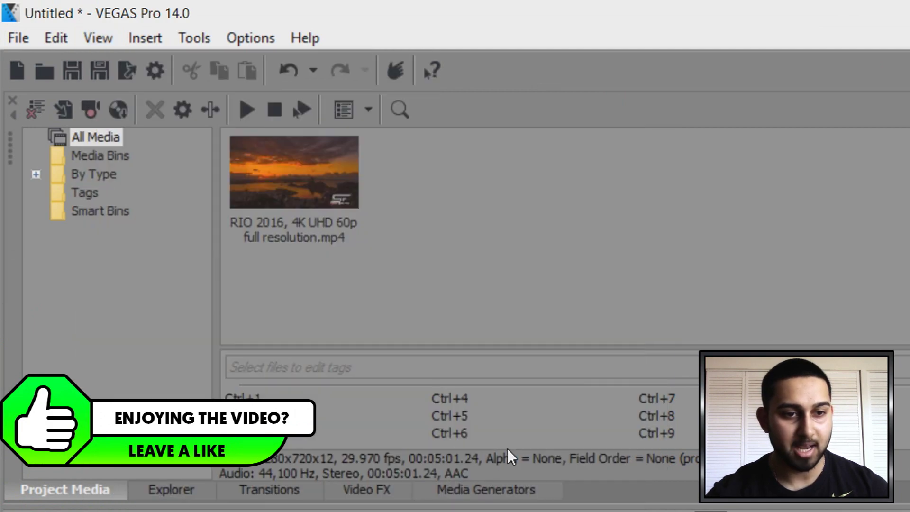
Place the (Legacy) Text default preset on the top track and replace its text with CINEMATIC
left_click(472, 491)
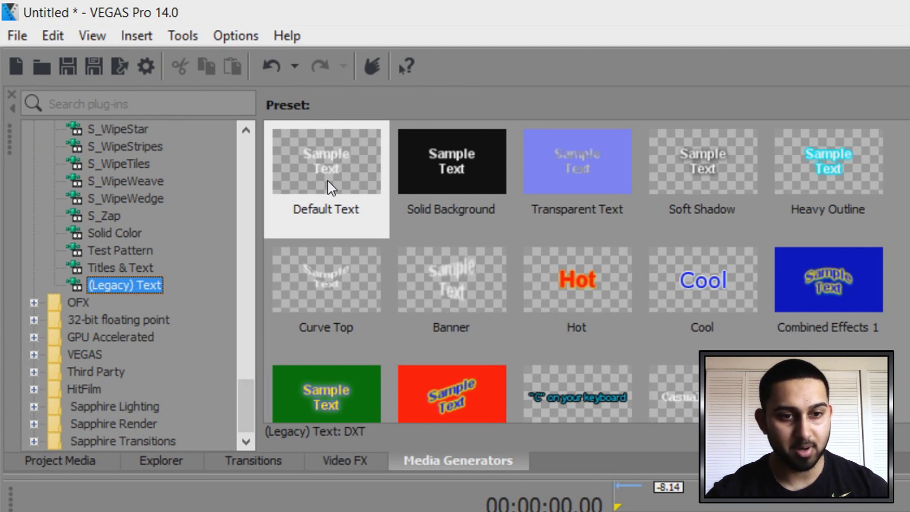
mouse_move(327, 181)
left_mouse_down()
mouse_move(211, 120)
mouse_move(341, 308)
left_mouse_up()
key("ctrl+a")
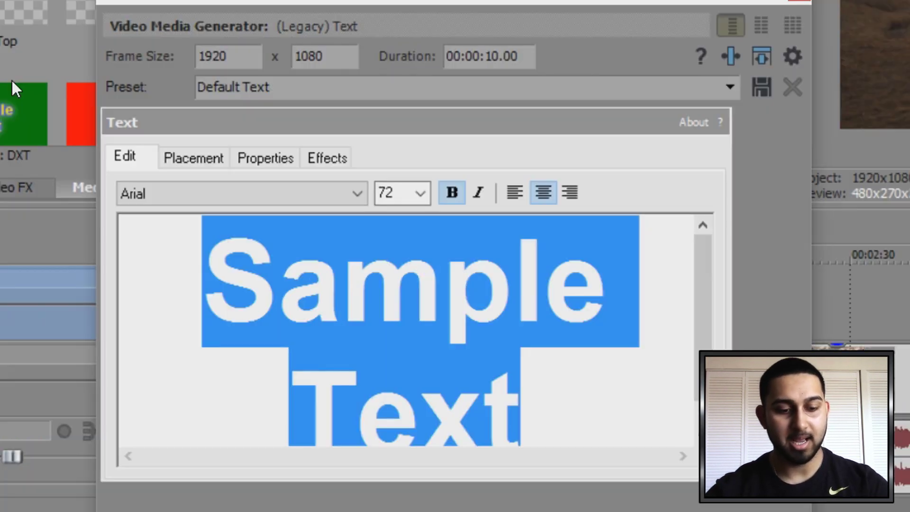
type("CINEMATI")
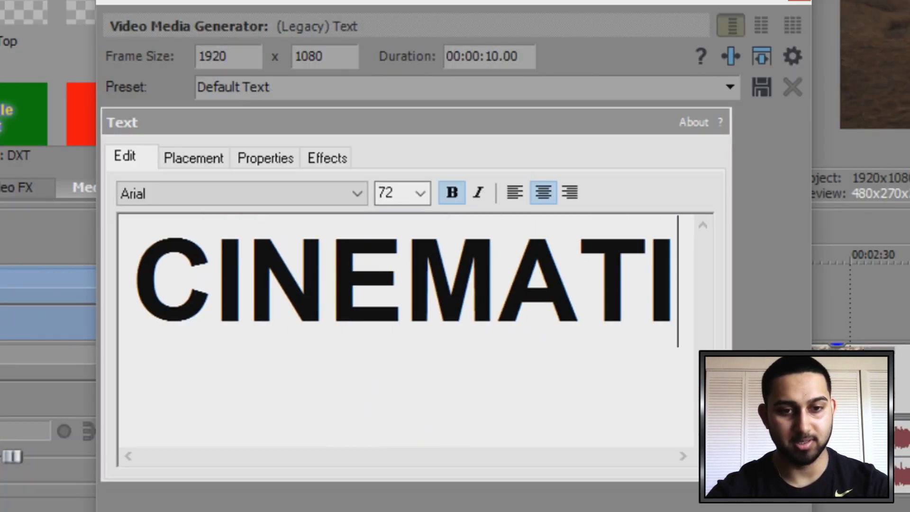
type("C")
key("ctrl+a")
Set the CINEMATIC text font to Geomanist Bold at size 108
left_click(216, 203)
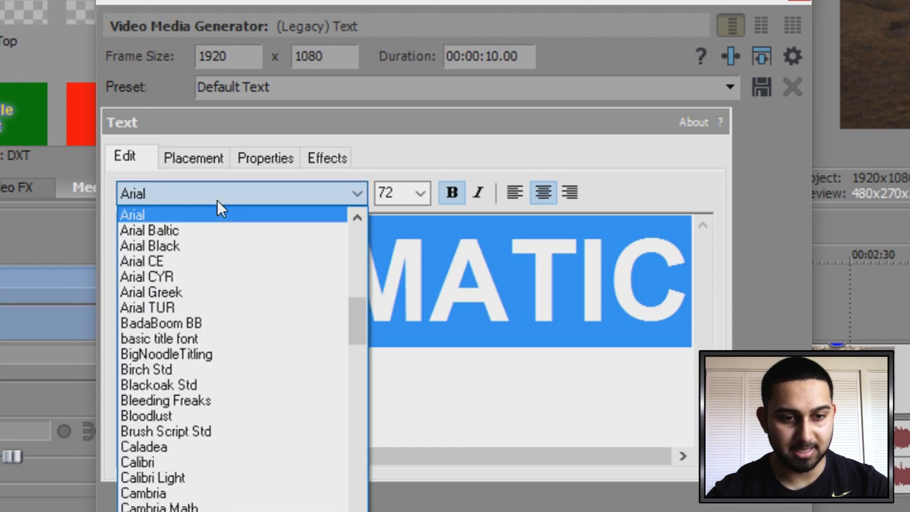
scroll(236, 437, "down", 10)
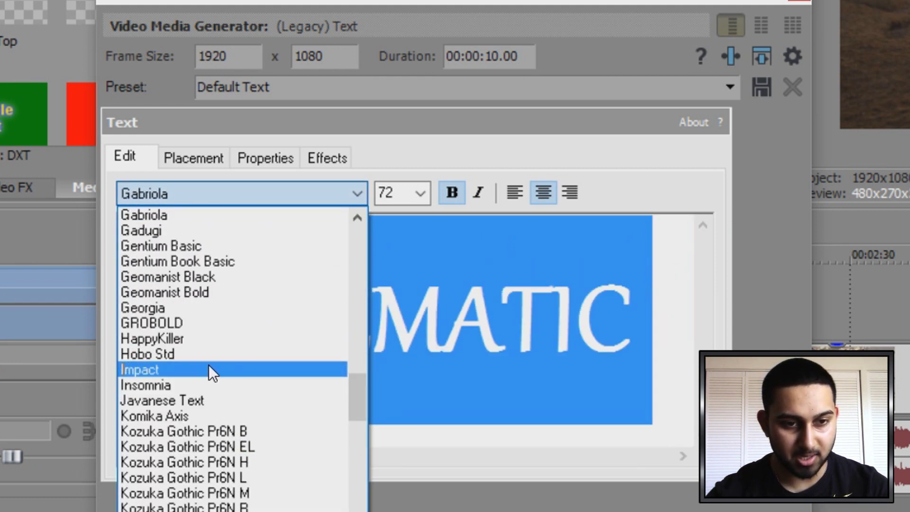
left_click(236, 292)
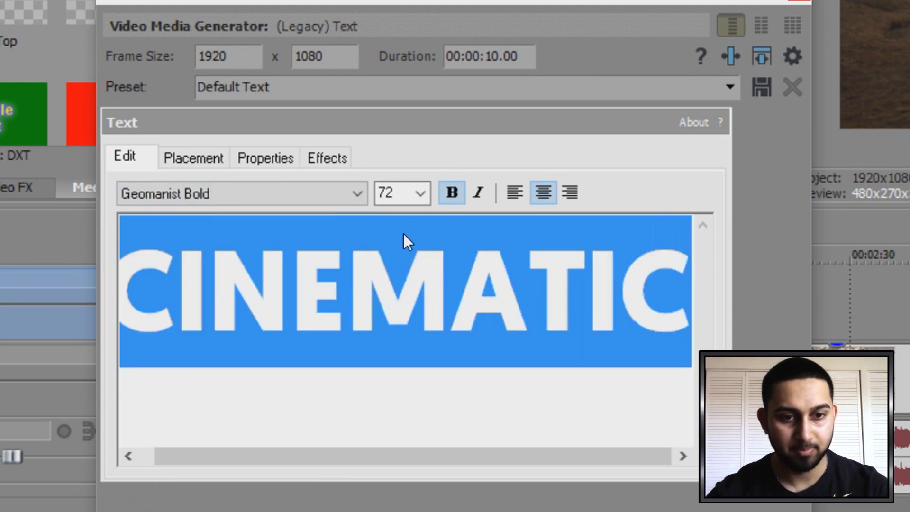
left_click(420, 193)
left_click(389, 493)
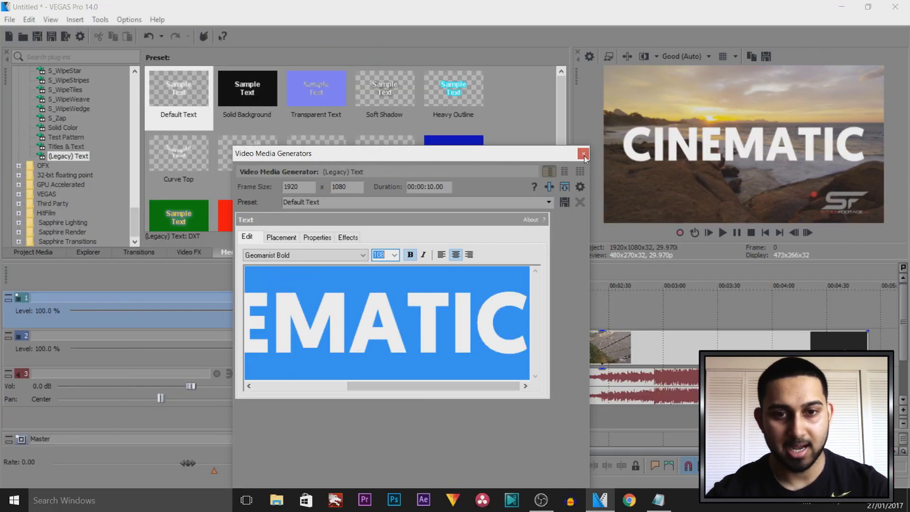
left_click(583, 154)
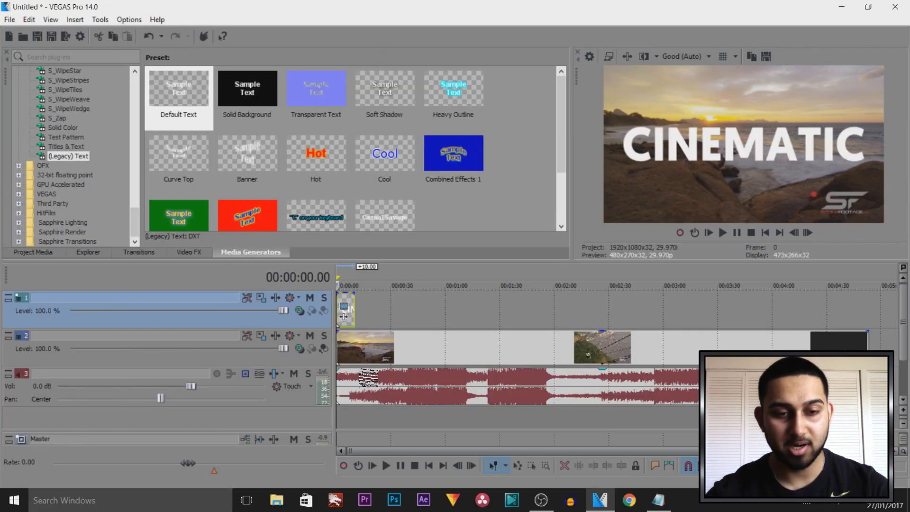
scroll(369, 378, "up", 3)
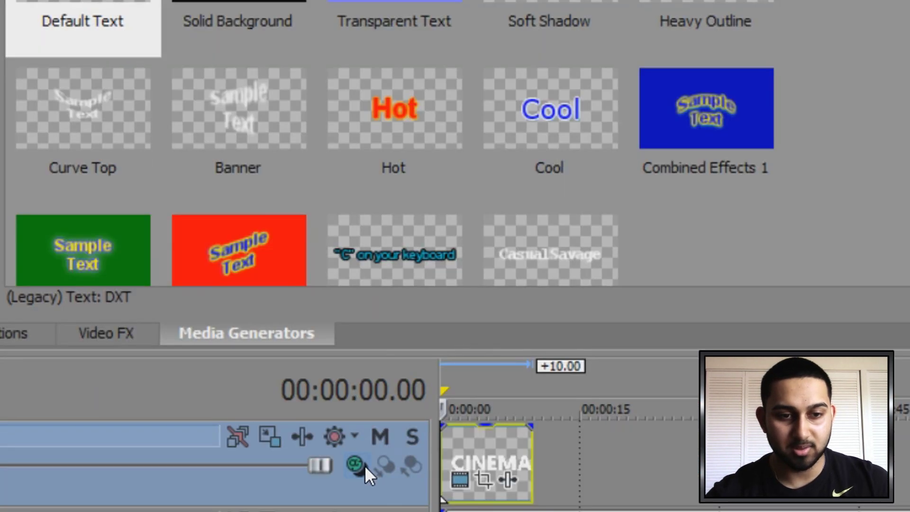
Set the text track to Multiply (Mask) compositing, mute the audio track, and play the result
left_click(301, 311)
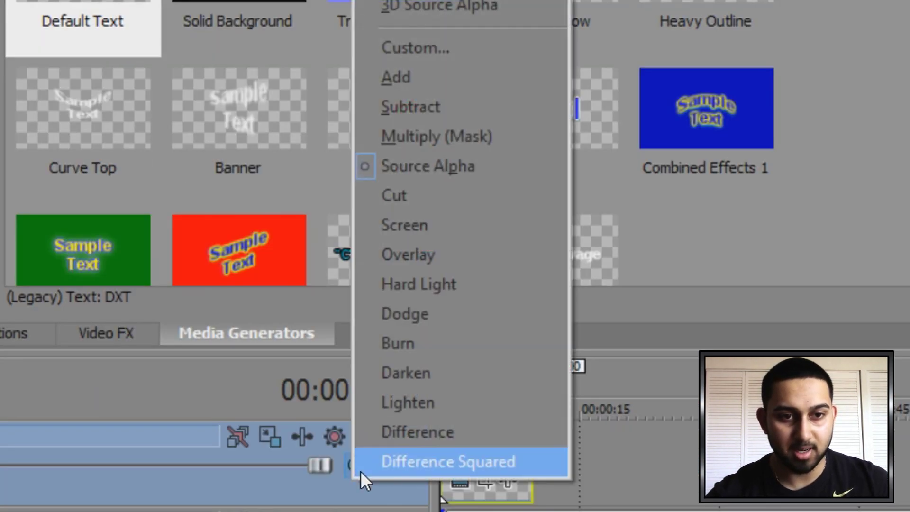
left_click(495, 138)
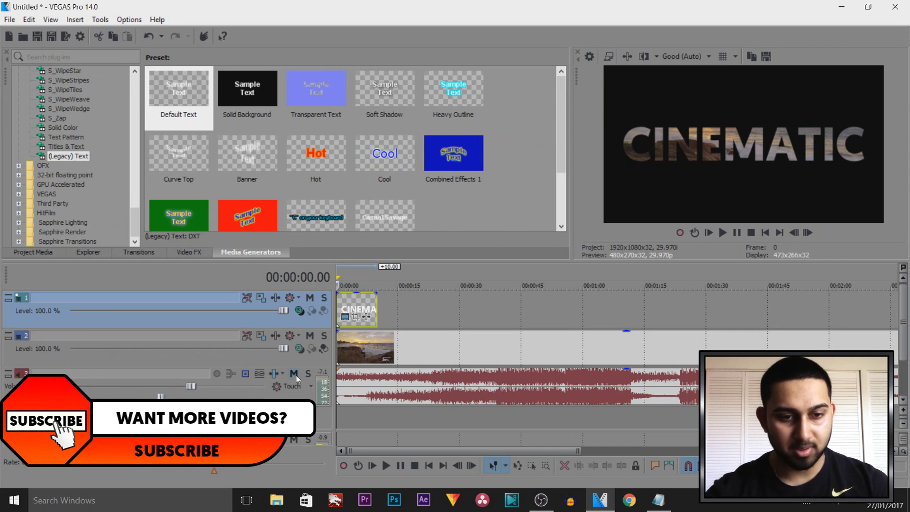
left_click(295, 374)
left_click(722, 232)
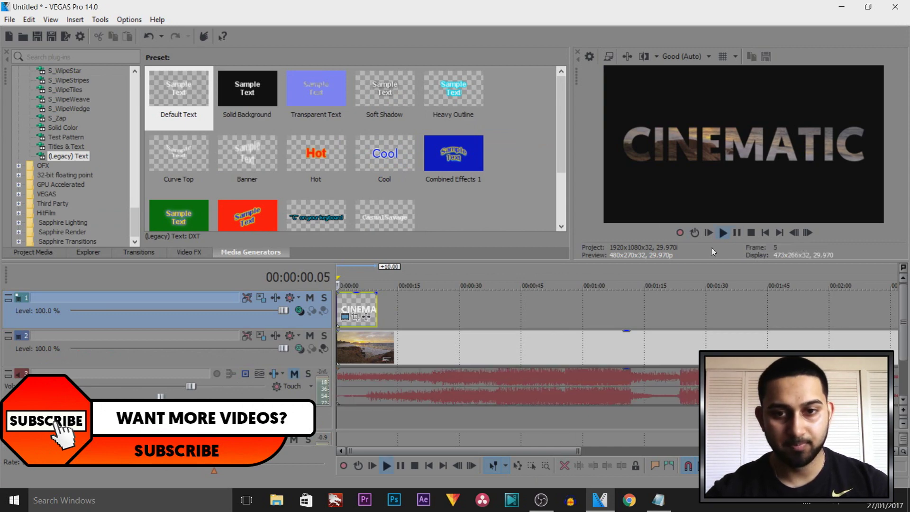